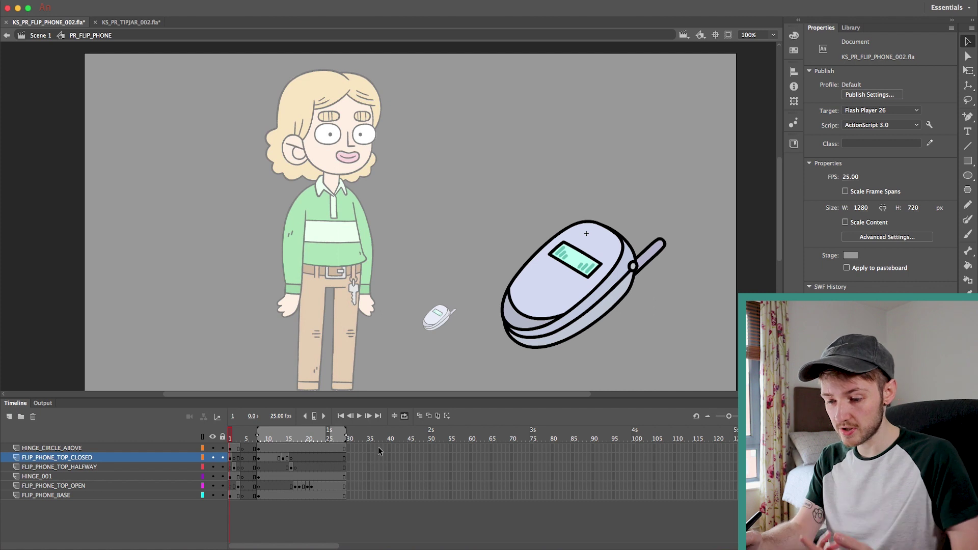
Try shifting the open phone top down on frame 3 and compare it with the closed phone on frame 1
{"action": "left_click", "coordinate": [238, 448]}
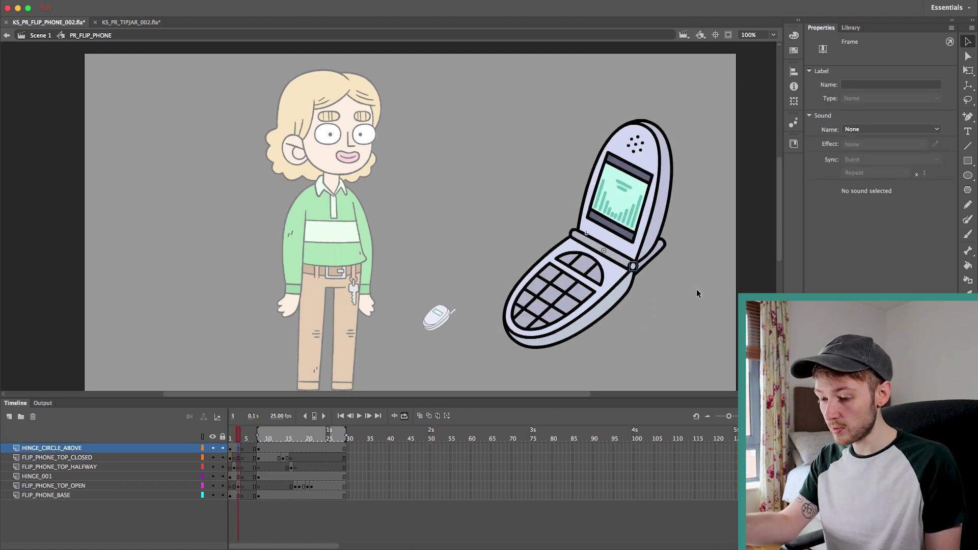
{"action": "left_click_drag", "start_coordinate": [667, 188], "coordinate": [663, 214]}
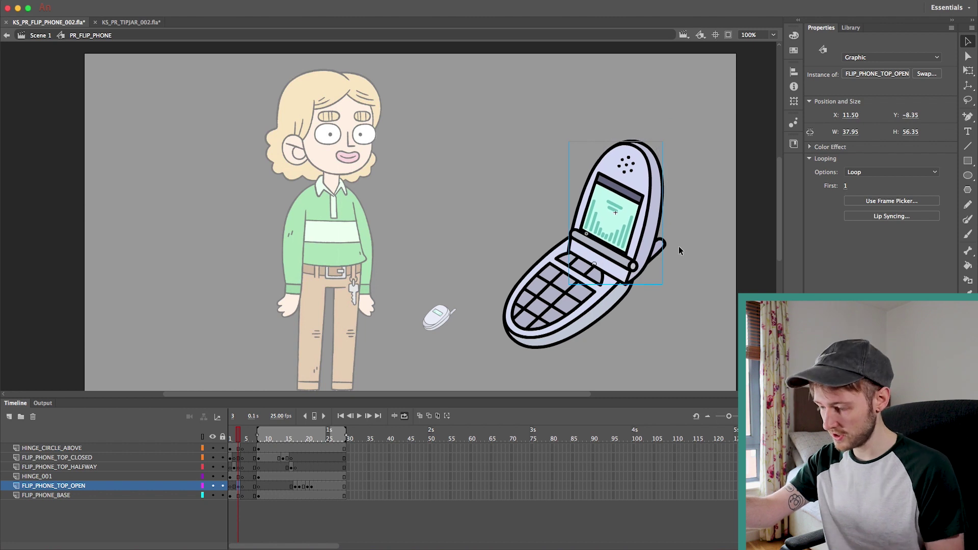
{"action": "left_click", "coordinate": [231, 448]}
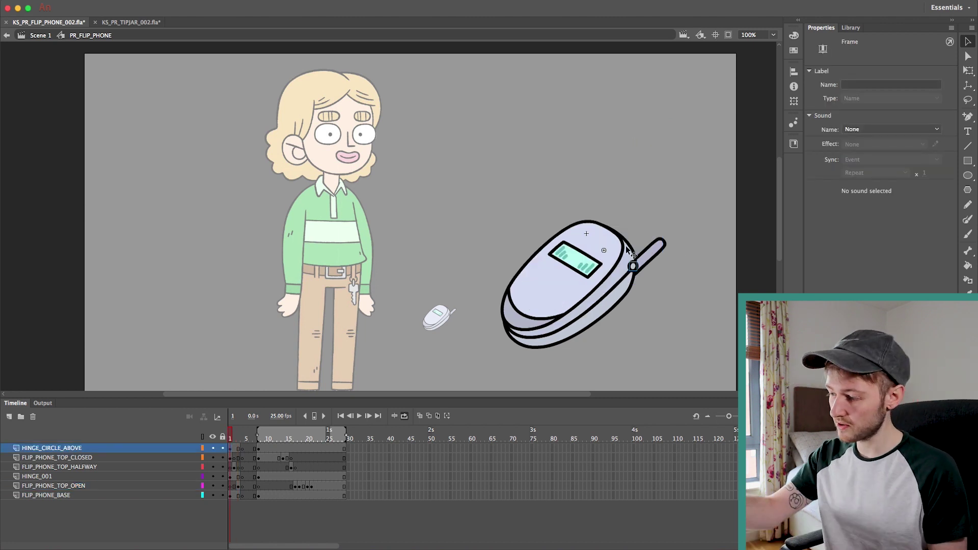
{"action": "left_click", "coordinate": [647, 270]}
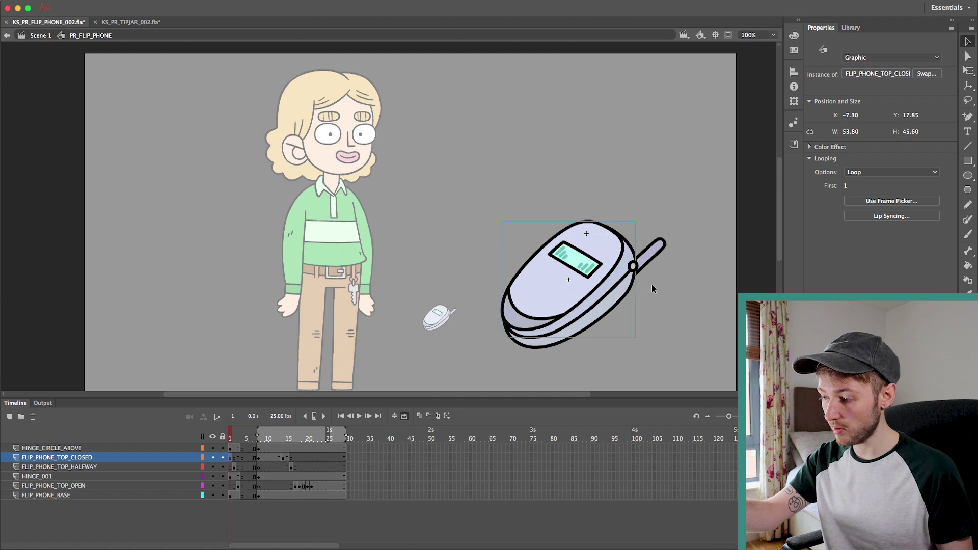
{"action": "left_click", "coordinate": [657, 250]}
{"action": "key", "text": "."}
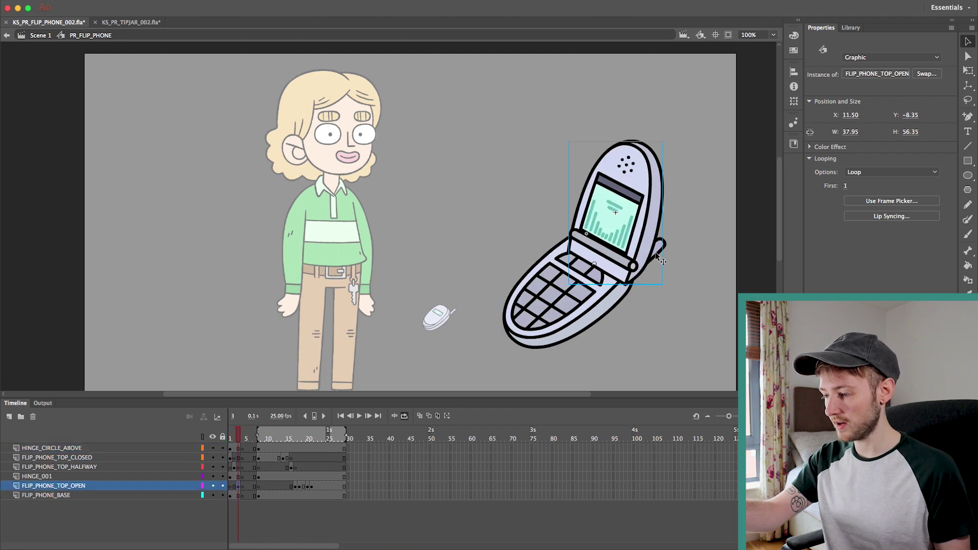
{"action": "key", "text": "."}
{"action": "left_click", "coordinate": [656, 257]}
{"action": "left_click", "coordinate": [658, 257]}
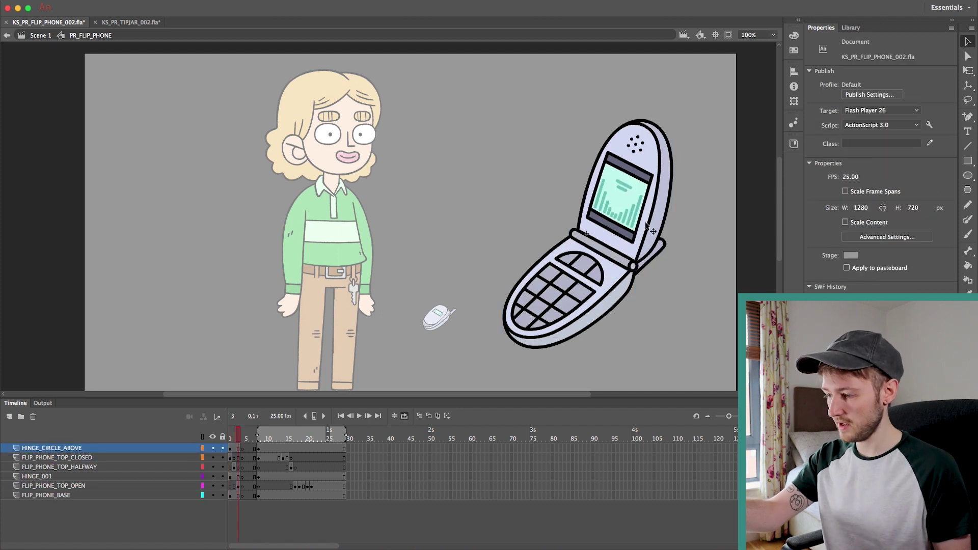
Open the HINGE_001 symbol to examine its second frame, and return to frame 1 of PR_FLIP_PHONE
{"action": "double_click", "coordinate": [620, 260]}
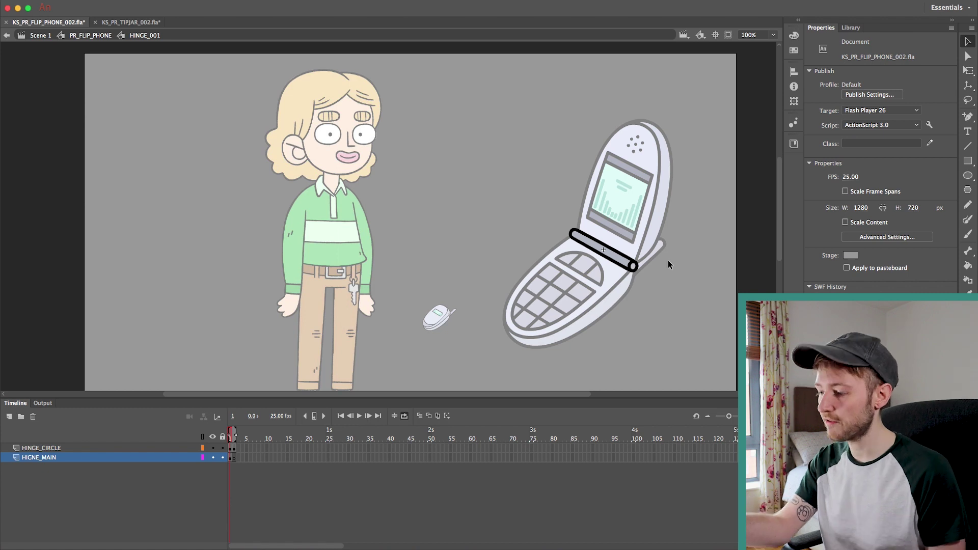
{"action": "key", "text": "."}
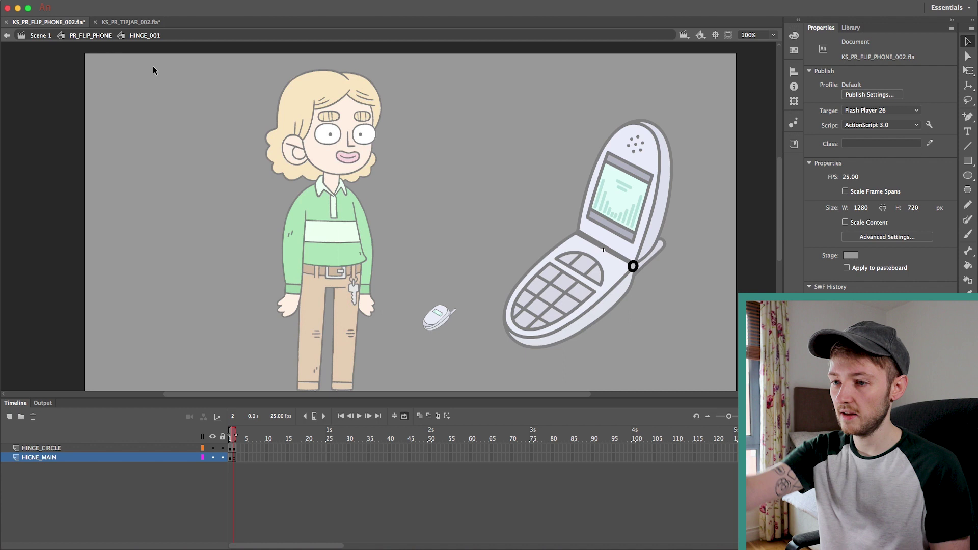
{"action": "left_click", "coordinate": [91, 35]}
{"action": "key", "text": "comma"}
{"action": "key", "text": "comma"}
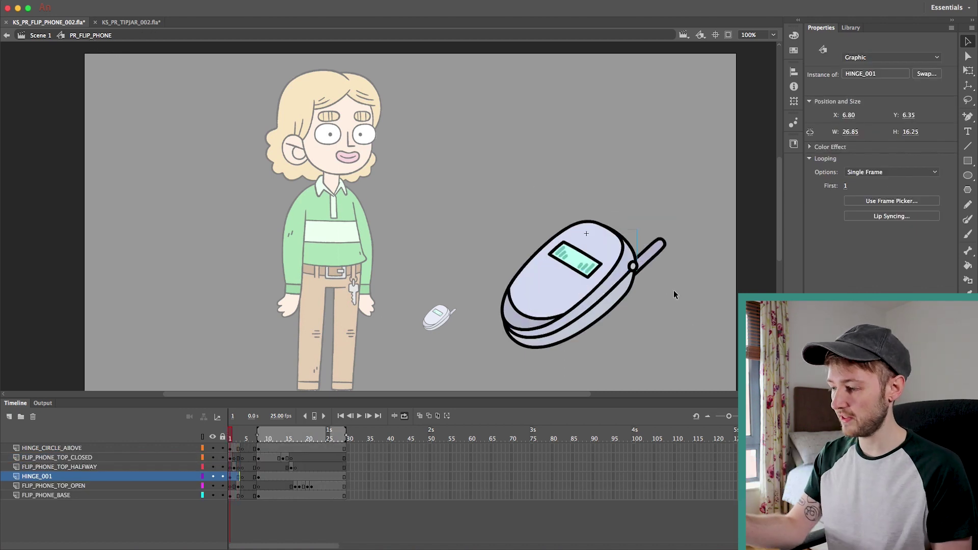
Select the hinge circle on the closed phone, undo the last change and clear the selection
{"action": "left_click", "coordinate": [635, 269]}
{"action": "left_click", "coordinate": [688, 317]}
{"action": "key", "text": "ctrl+z"}
{"action": "left_click", "coordinate": [701, 292]}
Step back and forth through the first three frames to compare the closed, halfway and open phone poses
{"action": "key", "text": "Return"}
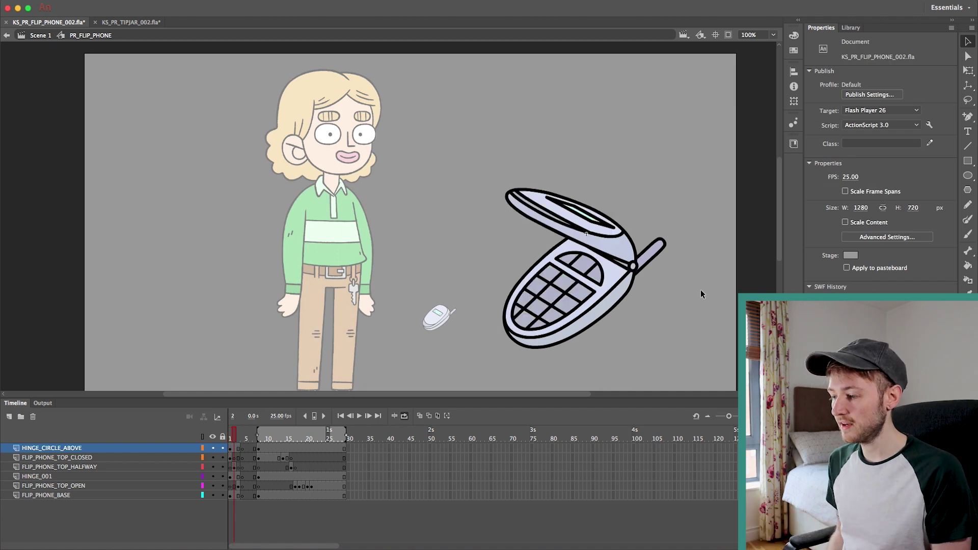
{"action": "key", "text": "period"}
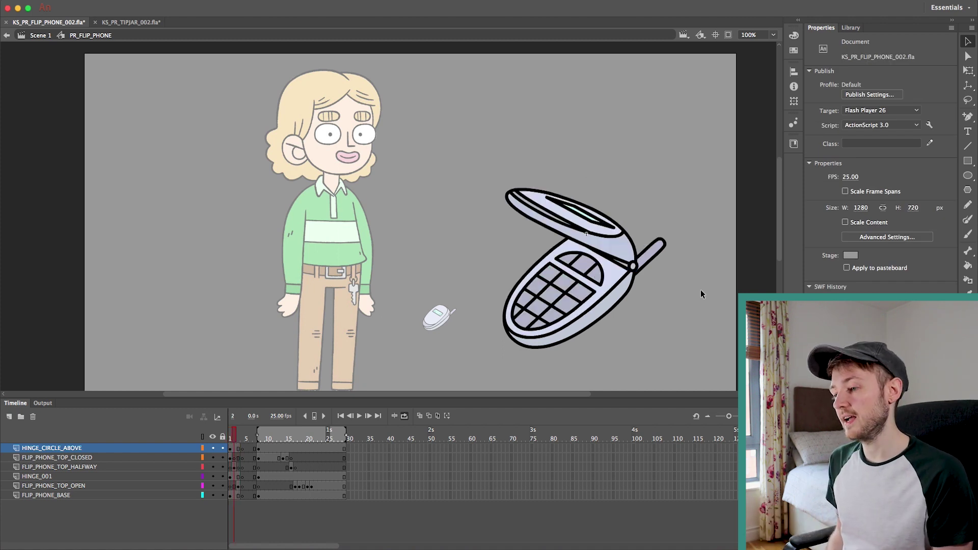
{"action": "key", "text": "comma"}
{"action": "key", "text": "period"}
{"action": "key", "text": "period"}
{"action": "key", "text": "comma"}
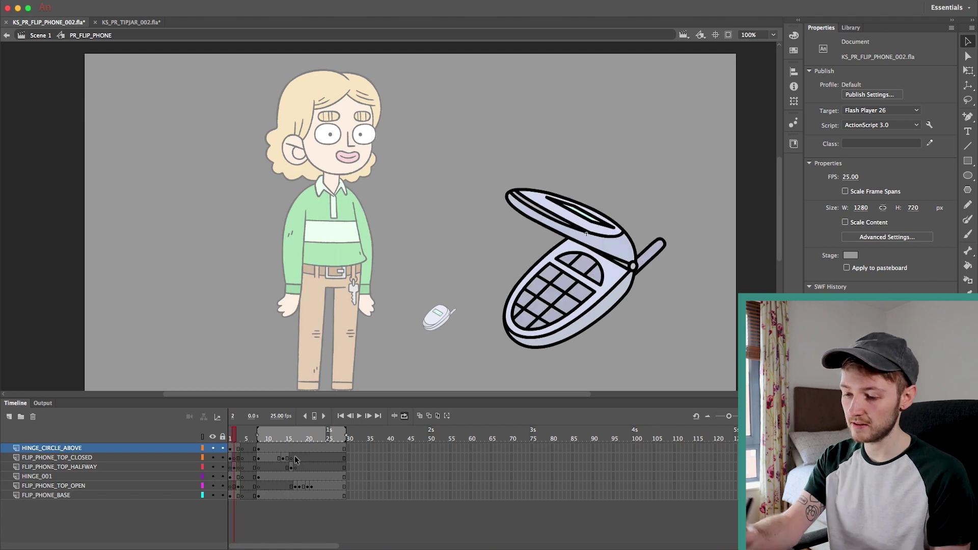
Play the phone-opening animation from frame 8 and stop the playback
{"action": "left_click", "coordinate": [259, 449]}
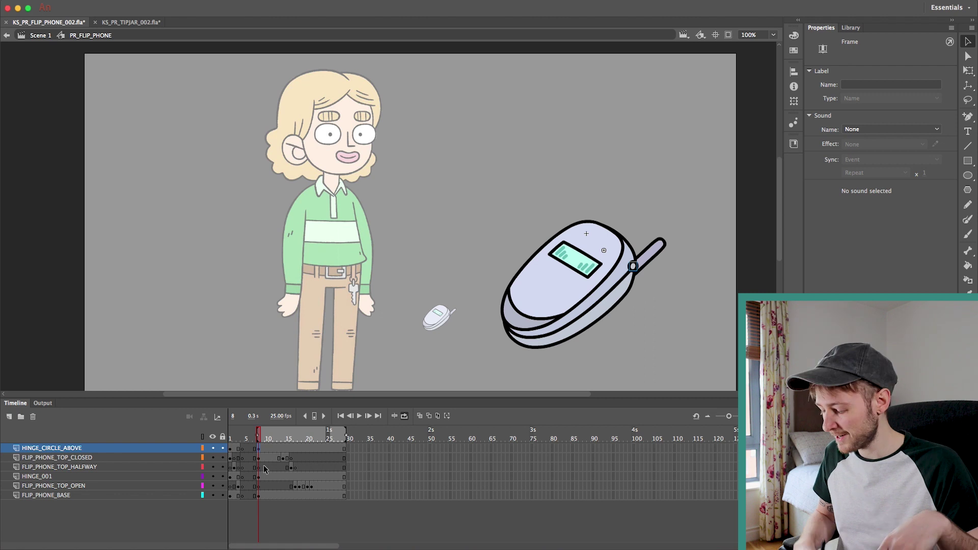
{"action": "key", "text": "Return"}
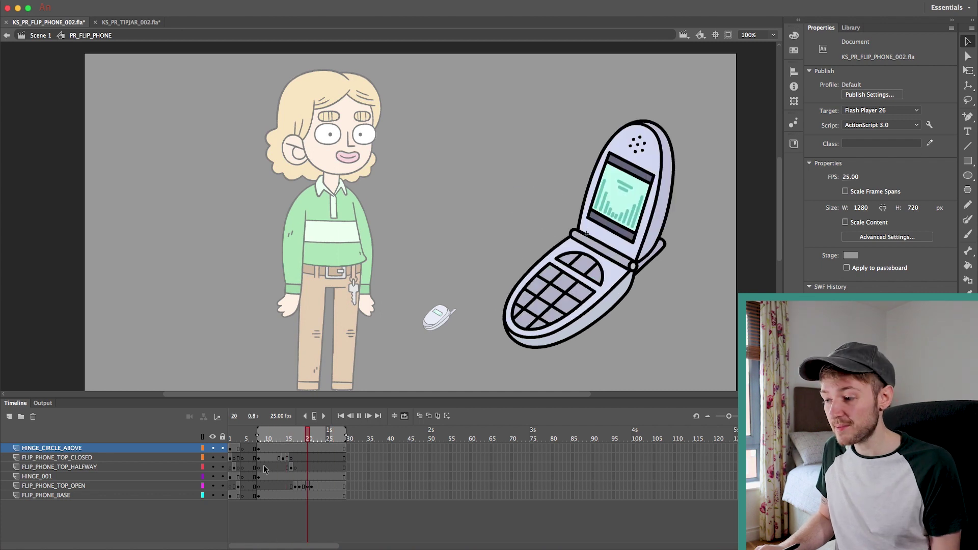
{"action": "key", "text": "Return"}
Step through the phone-opening animation frame by frame from frame 8, and play it back once more
{"action": "left_click", "coordinate": [263, 458]}
{"action": "key", "text": "period"}
{"action": "key", "text": "period"}
{"action": "key", "text": "period"}
{"action": "key", "text": "period"}
{"action": "key", "text": "period"}
{"action": "key", "text": "period"}
{"action": "key", "text": "period"}
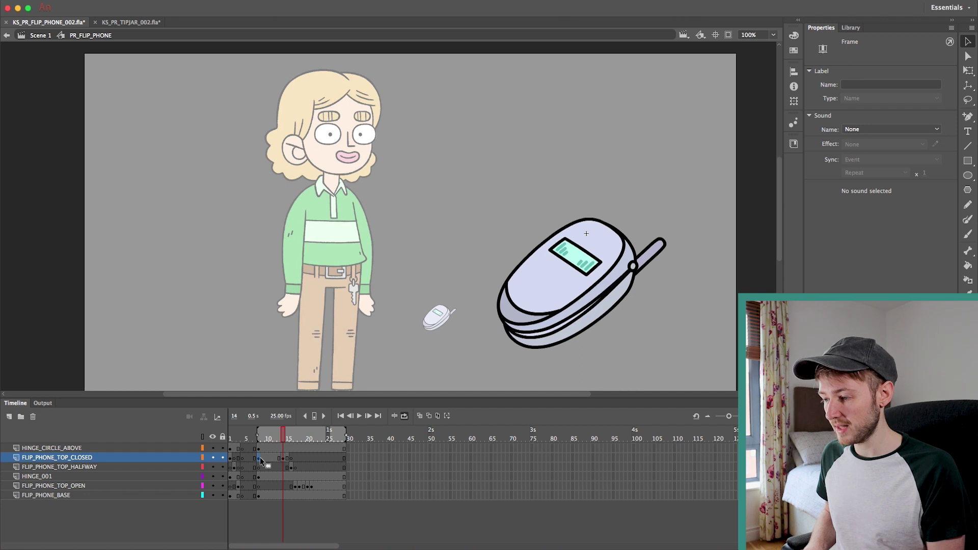
{"action": "key", "text": "period"}
{"action": "key", "text": "period"}
{"action": "key", "text": "period"}
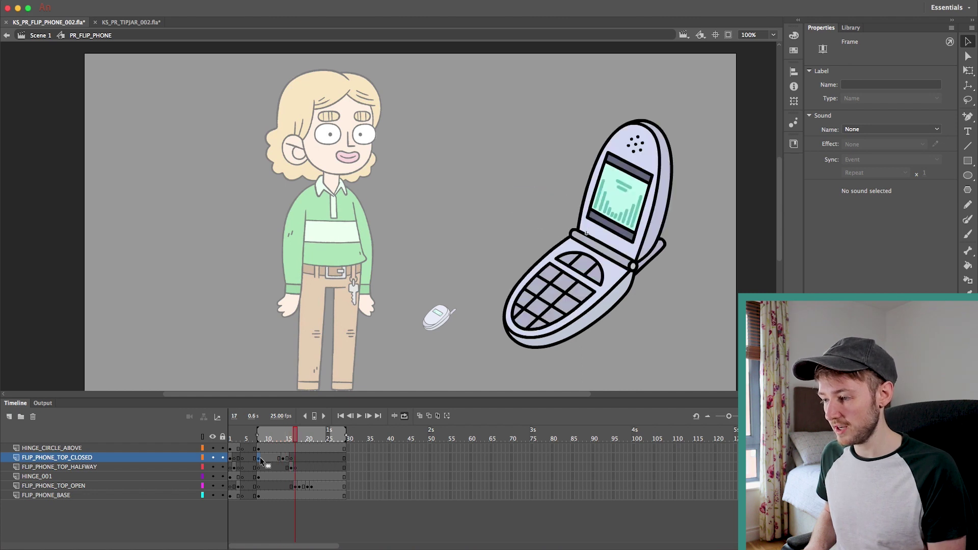
{"action": "key", "text": "period"}
{"action": "key", "text": "period"}
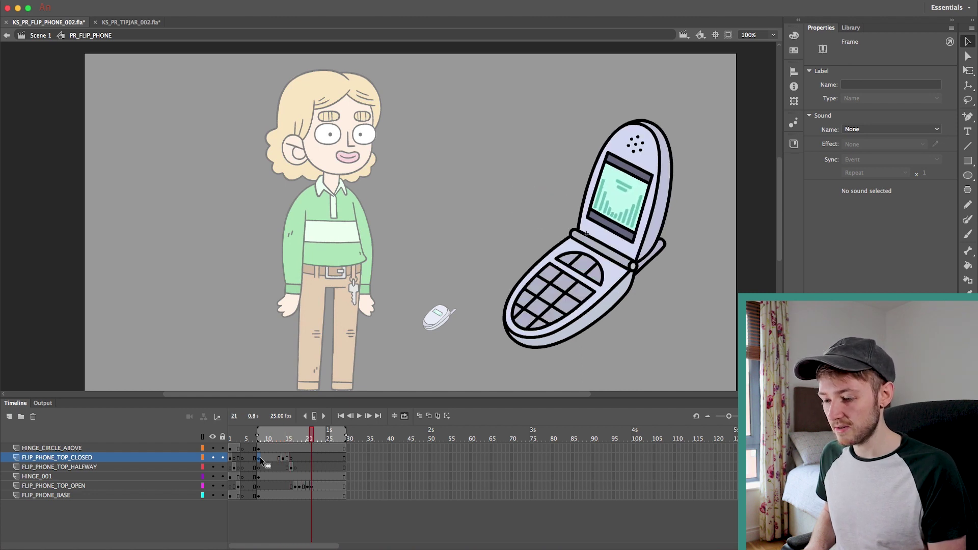
{"action": "key", "text": "Return"}
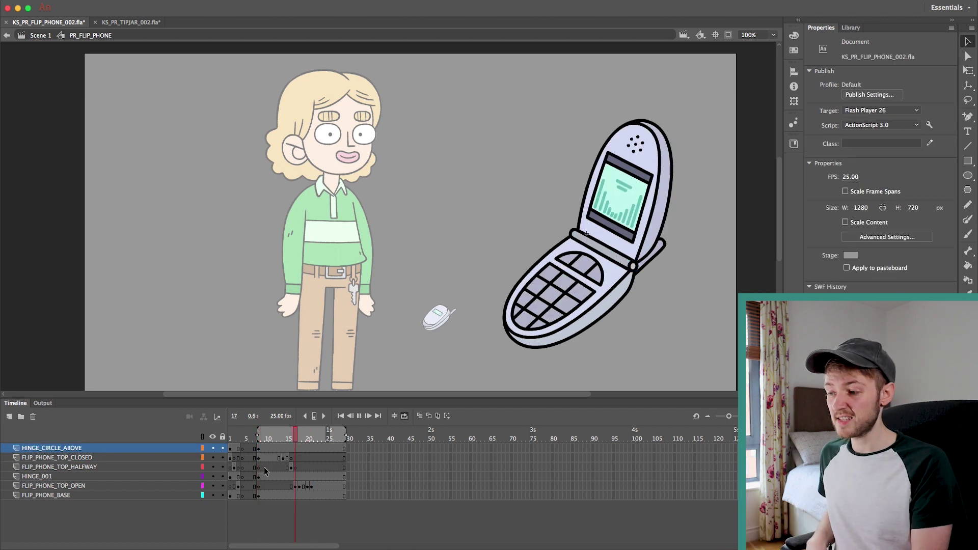
{"action": "key", "text": "Return"}
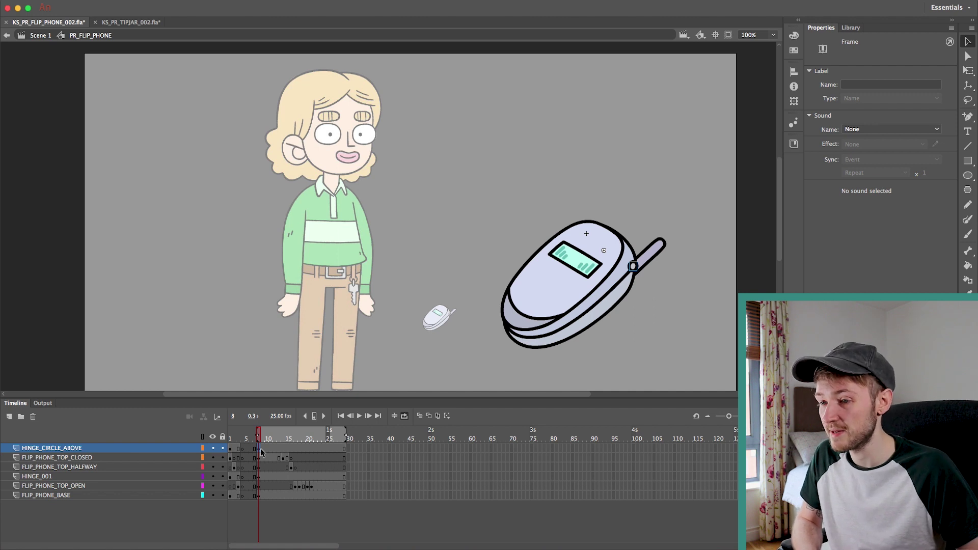
Switch to KS_PR_TIPJAR_002.fla and open the JAR_SMASHED_FRONT symbol nested inside PR_TIP_JAR
{"action": "left_click", "coordinate": [173, 54]}
{"action": "left_click", "coordinate": [131, 22]}
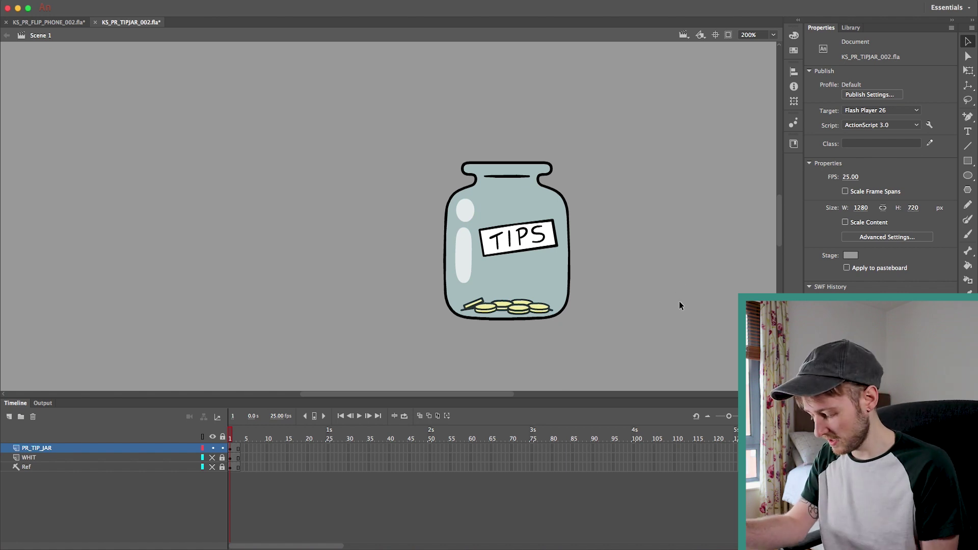
{"action": "double_click", "coordinate": [560, 234]}
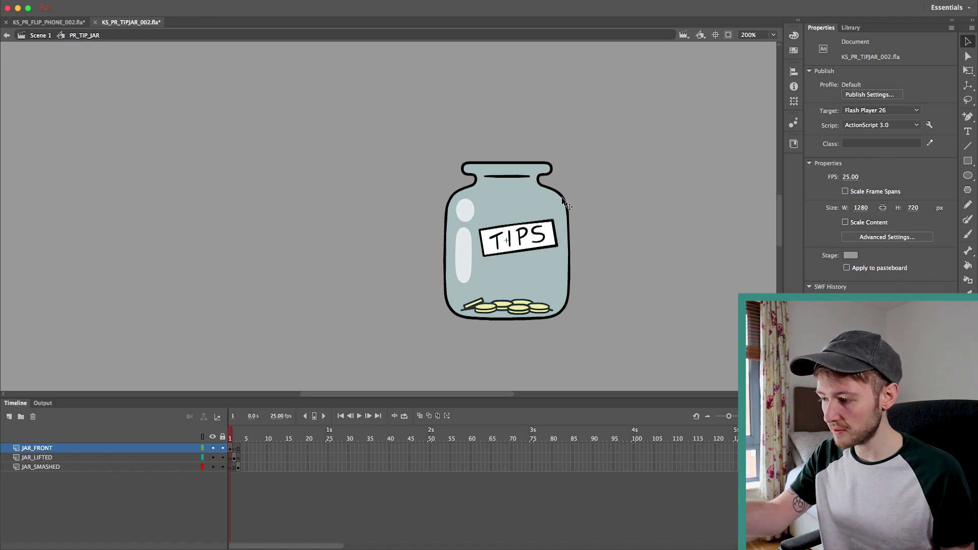
{"action": "double_click", "coordinate": [555, 204]}
With the outline, mask and sticker layers hidden, move the front and back glass pieces apart to expose the coins between them
{"action": "left_click_drag", "start_coordinate": [212, 458], "coordinate": [221, 504]}
{"action": "left_click", "coordinate": [102, 486]}
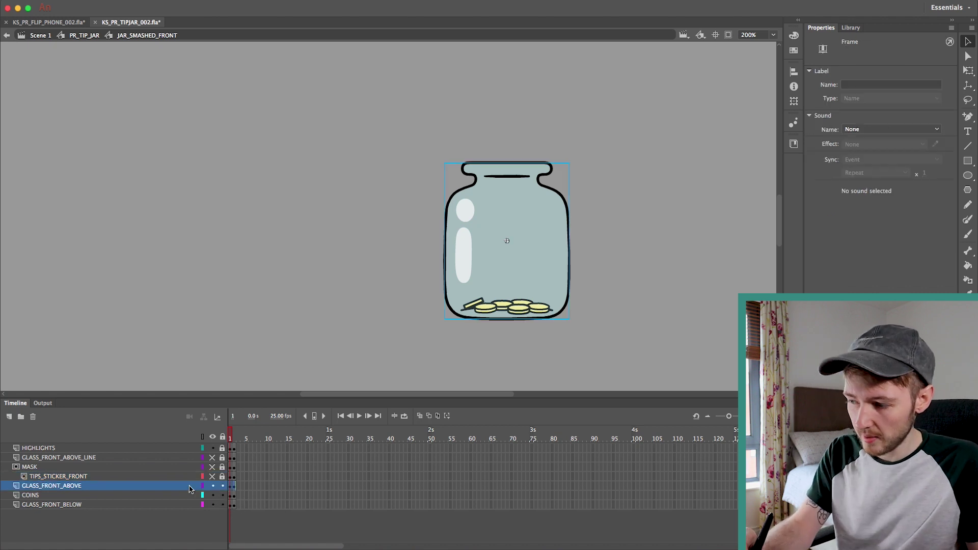
{"action": "left_click_drag", "start_coordinate": [561, 196], "coordinate": [696, 128]}
{"action": "left_click_drag", "start_coordinate": [553, 236], "coordinate": [428, 251]}
{"action": "left_click", "coordinate": [537, 309]}
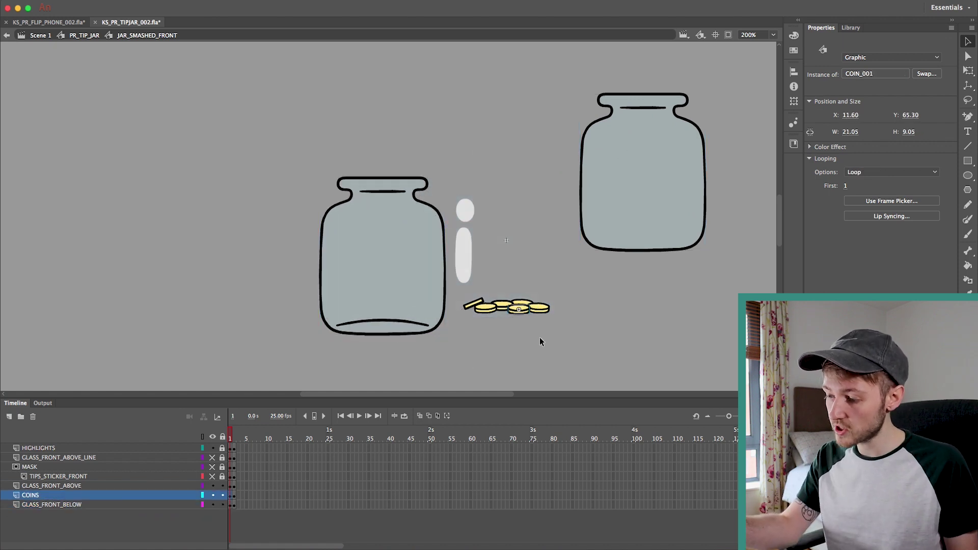
{"action": "left_click", "coordinate": [634, 326]}
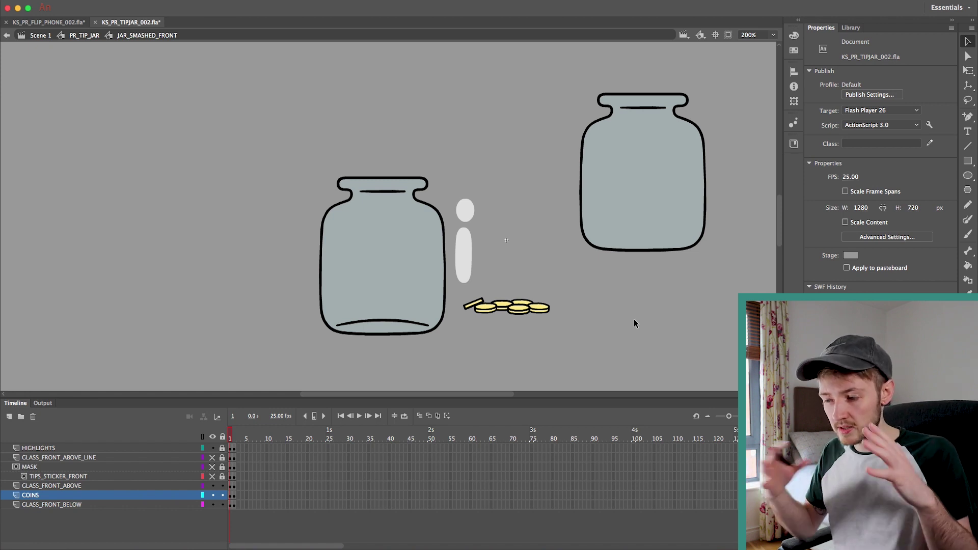
Centre the GLASS_FRONT_BELOW and GLASS_FRONT_ABOVE pieces horizontally and vertically so that both enclose the coins
{"action": "key", "text": "Tab"}
{"action": "key", "text": "Tab"}
{"action": "key", "text": "Tab"}
{"action": "key", "text": "Tab"}
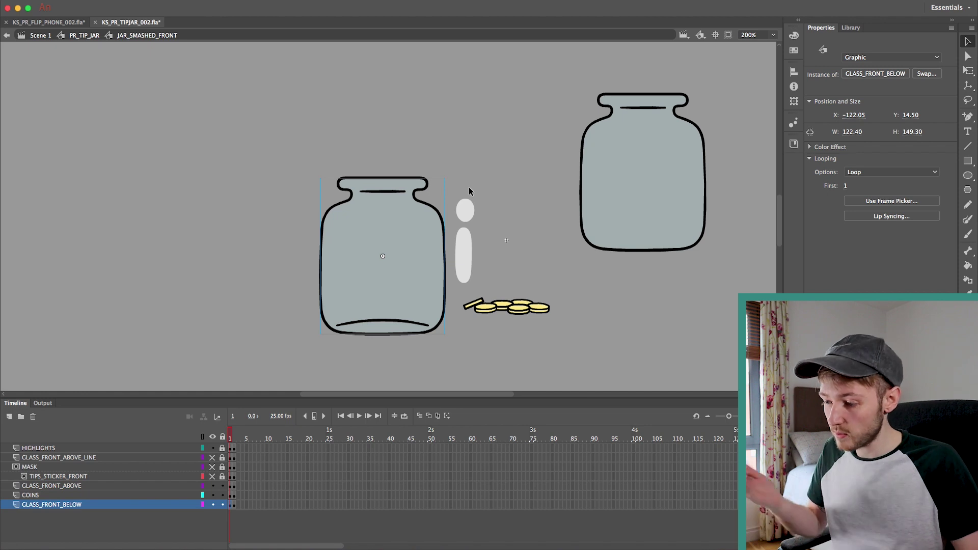
{"action": "key", "text": "ctrl+alt+2"}
{"action": "key", "text": "ctrl+alt+5"}
{"action": "key", "text": "Tab"}
{"action": "key", "text": "ctrl+alt+2"}
{"action": "key", "text": "ctrl+alt+5"}
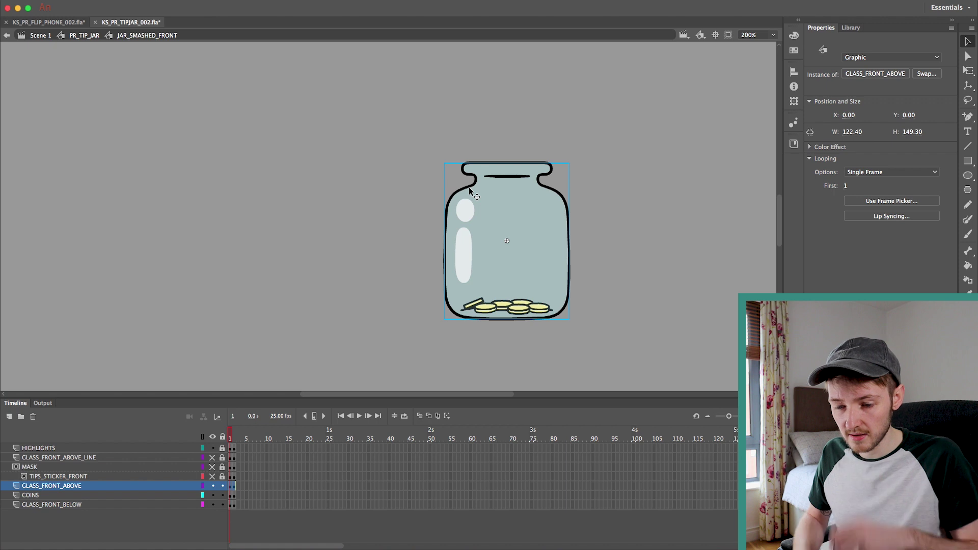
Add a layer named ARM directly above the COINS layer
{"action": "left_click", "coordinate": [57, 496]}
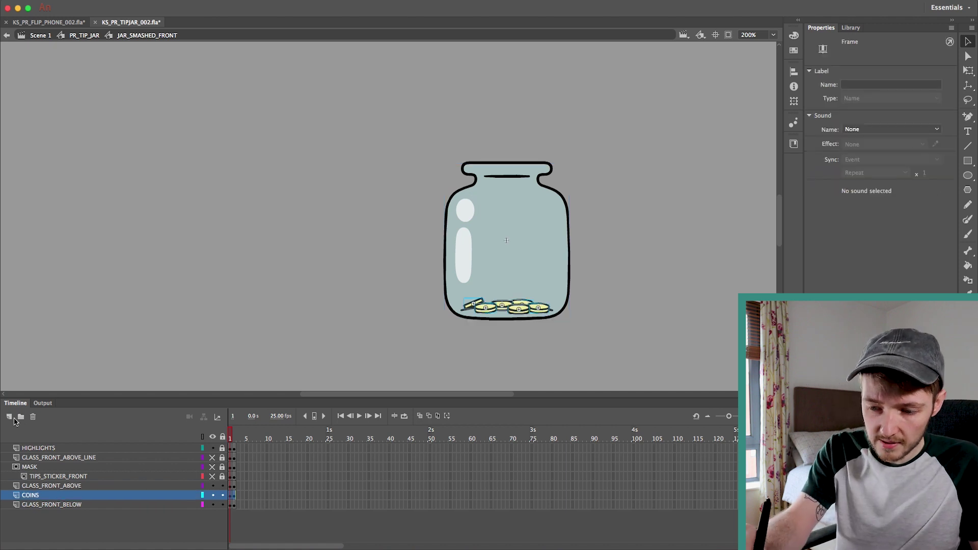
{"action": "left_click", "coordinate": [10, 417]}
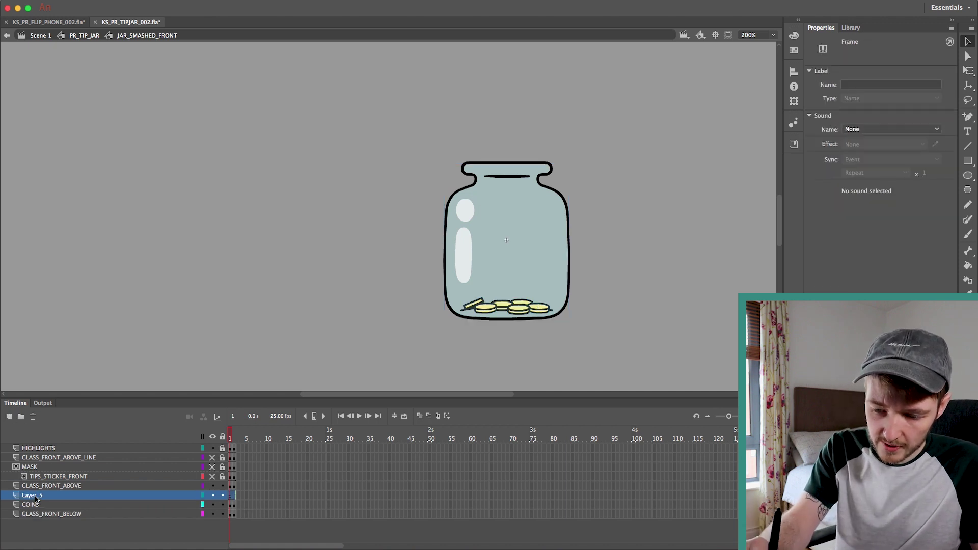
{"action": "double_click", "coordinate": [36, 496]}
{"action": "type", "text": "ARM"}
{"action": "key", "text": "Return"}
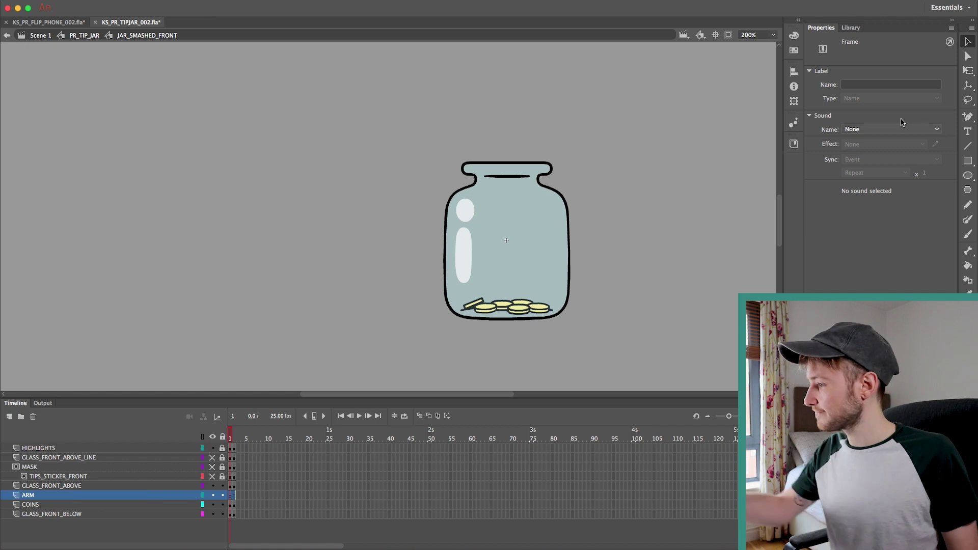
Place the ARM symbol from the library on the ARM layer and lower its hand into the jar
{"action": "left_click", "coordinate": [851, 28]}
{"action": "left_click_drag", "start_coordinate": [866, 159], "coordinate": [512, 82]}
{"action": "left_click_drag", "start_coordinate": [663, 182], "coordinate": [642, 299]}
{"action": "left_click_drag", "start_coordinate": [514, 200], "coordinate": [521, 154]}
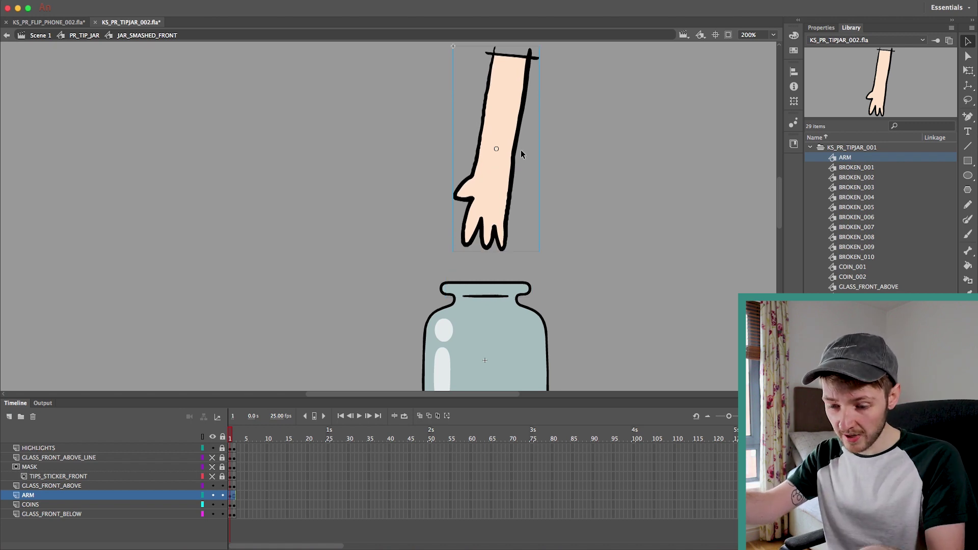
{"action": "left_click_drag", "start_coordinate": [520, 114], "coordinate": [515, 257]}
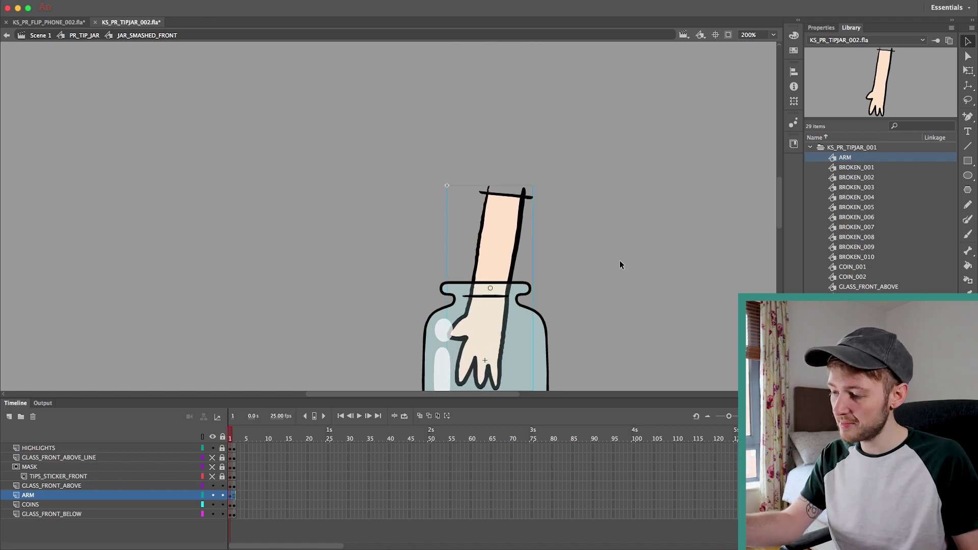
{"action": "scroll", "coordinate": [660, 240], "scroll_direction": "down", "scroll_amount": 4}
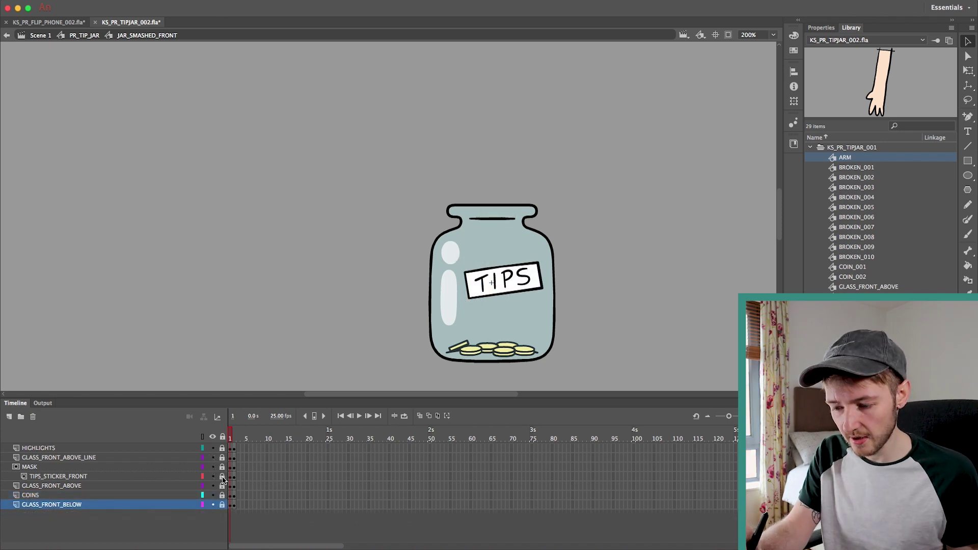
Hide every layer except MASK and select the jar-shaped mask artwork
{"action": "left_click", "coordinate": [213, 436]}
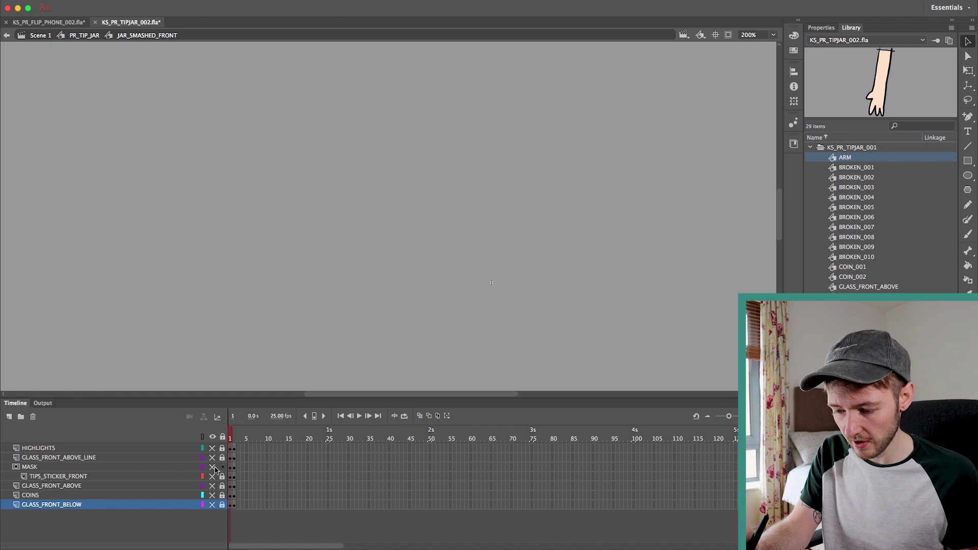
{"action": "left_click", "coordinate": [213, 467]}
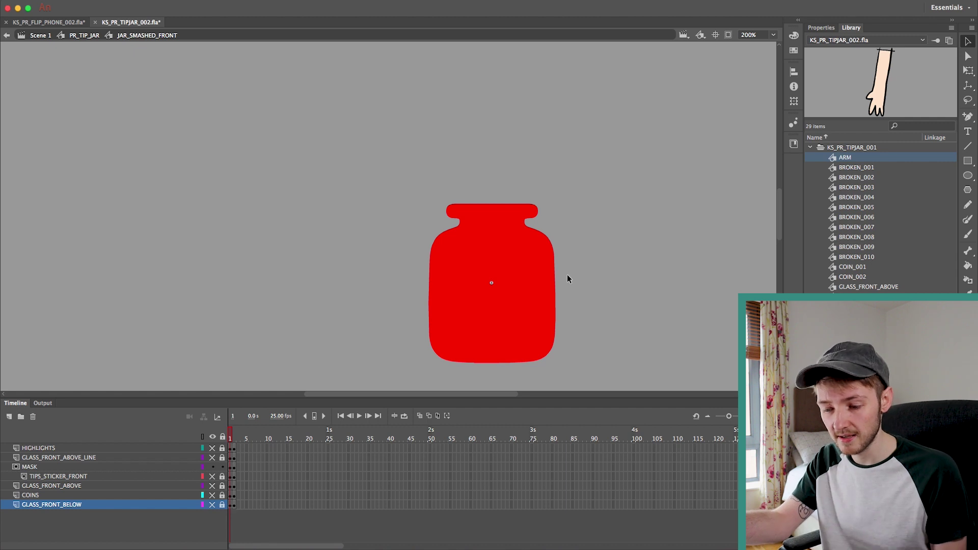
{"action": "left_click", "coordinate": [75, 467]}
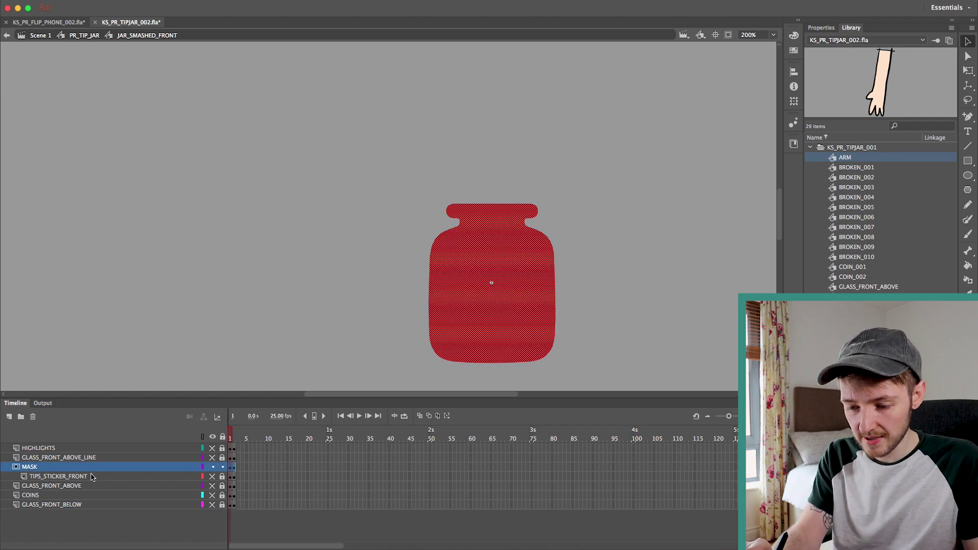
Show the TIPS_STICKER_FRONT layer and display the MASK layer as an outline around the sticker
{"action": "left_click", "coordinate": [91, 477]}
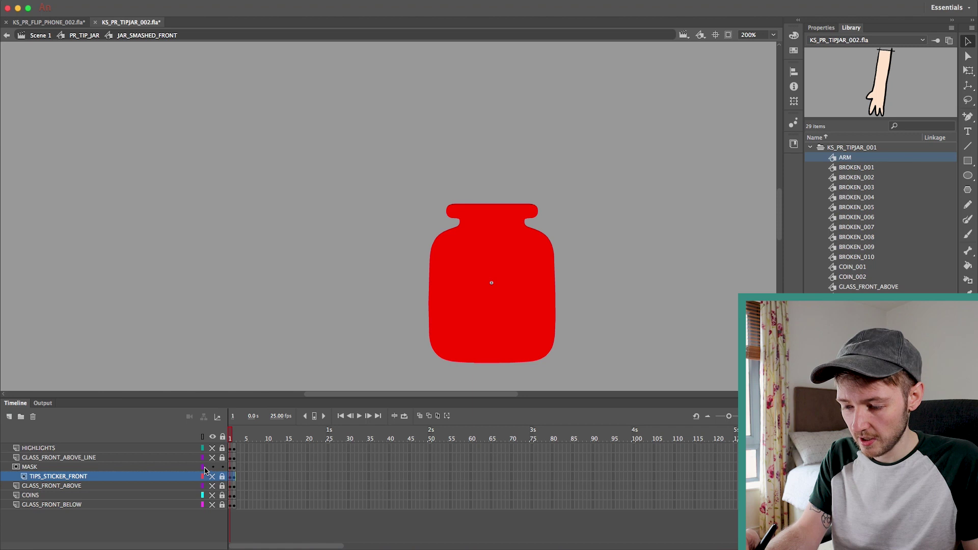
{"action": "left_click", "coordinate": [222, 467]}
{"action": "left_click", "coordinate": [213, 477]}
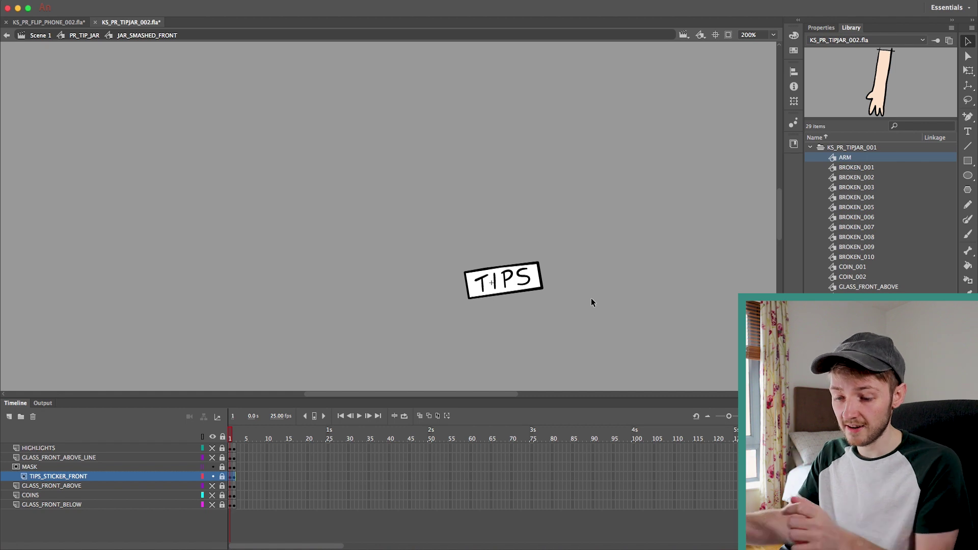
{"action": "left_click", "coordinate": [222, 467]}
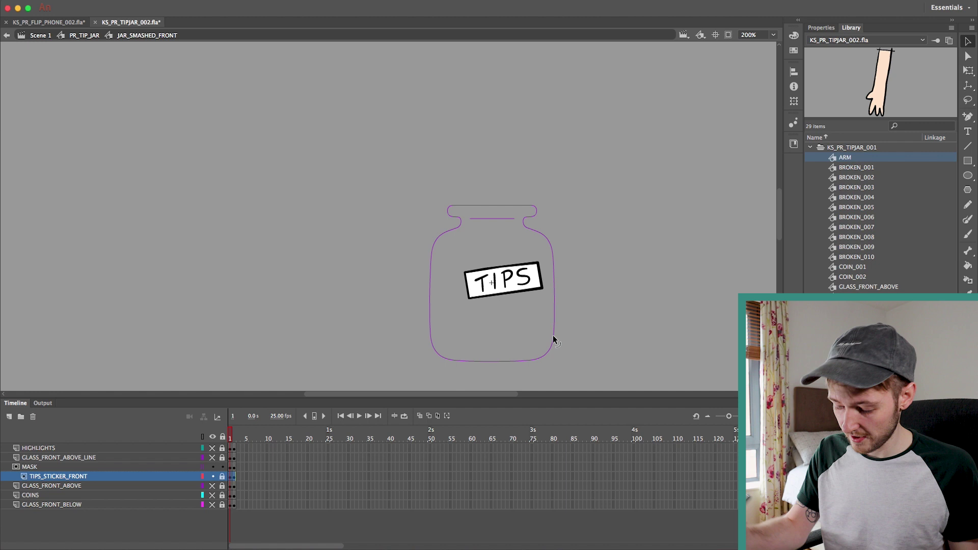
Compare the sticker's position against the mask outline in frames 1 and 2
{"action": "key", "text": "period"}
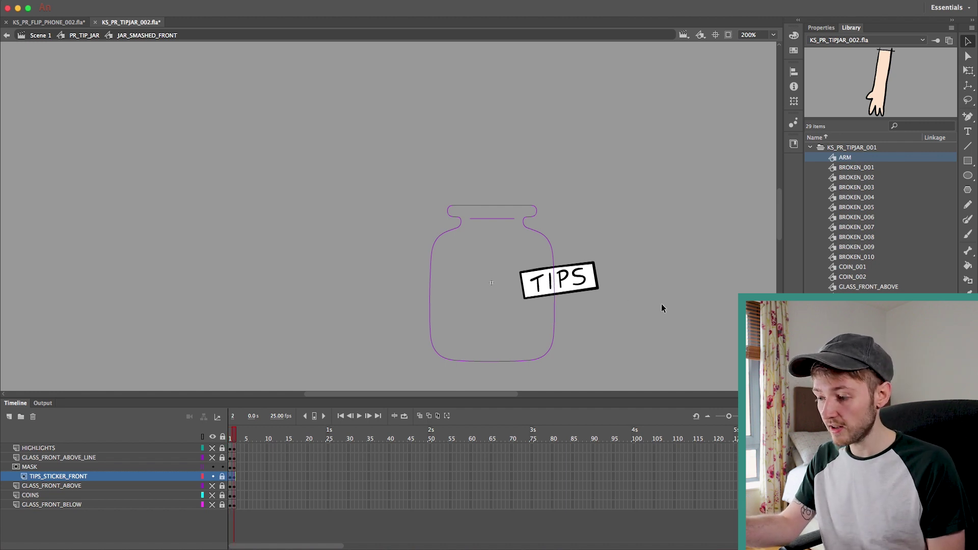
{"action": "key", "text": "comma"}
{"action": "key", "text": "period"}
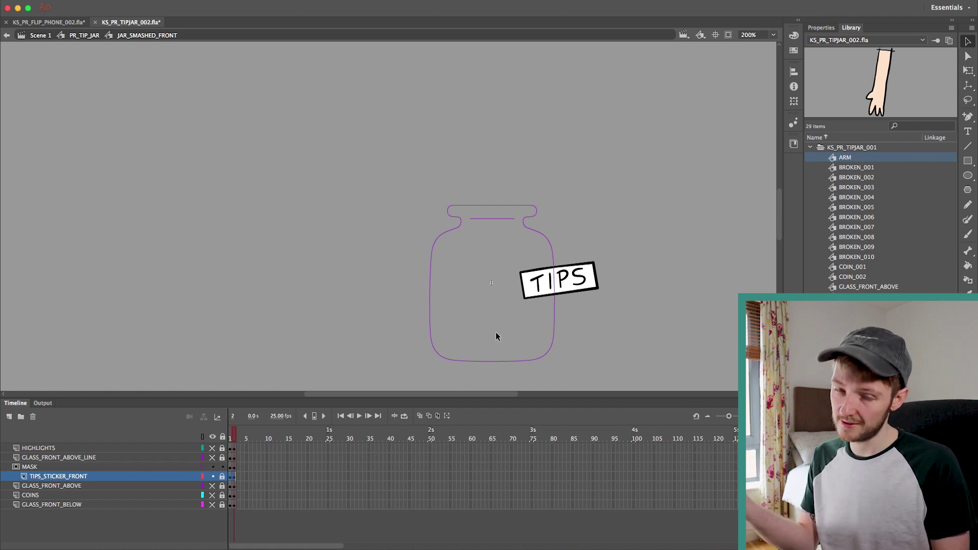
Lock the MASK layer with all layers visible and compare the clipped sticker across the two jar frames
{"action": "left_click", "coordinate": [222, 466]}
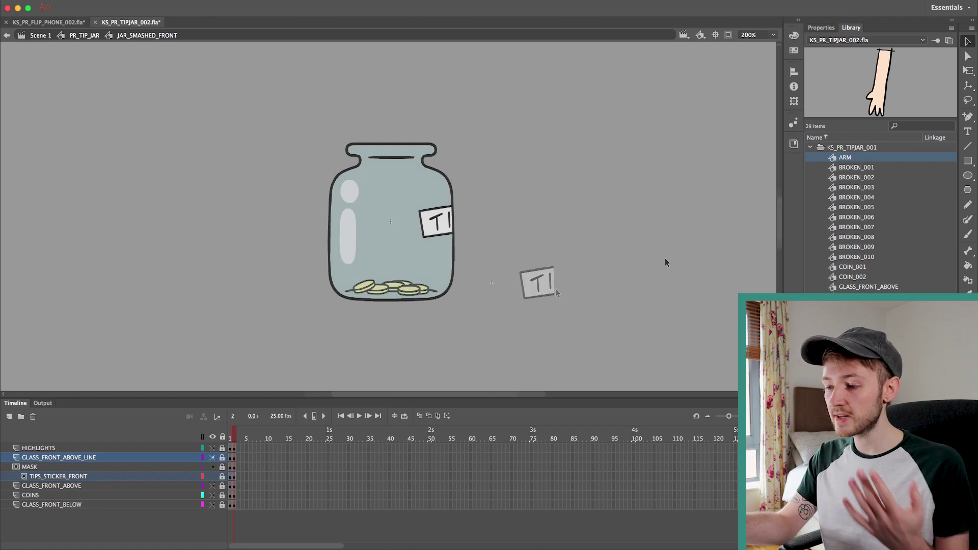
{"action": "left_click_drag", "start_coordinate": [629, 273], "coordinate": [690, 282]}
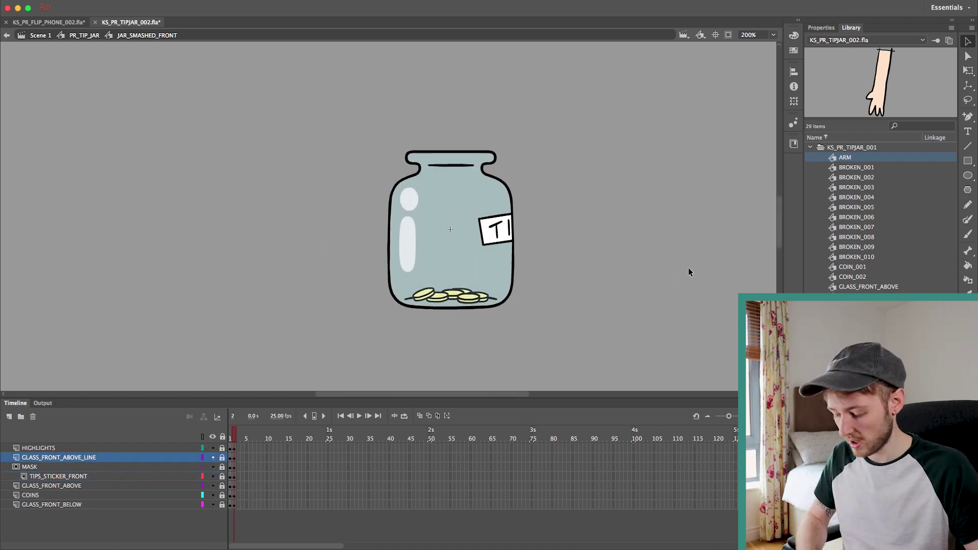
{"action": "key", "text": "comma"}
{"action": "key", "text": "period"}
{"action": "key", "text": "comma"}
{"action": "key", "text": "period"}
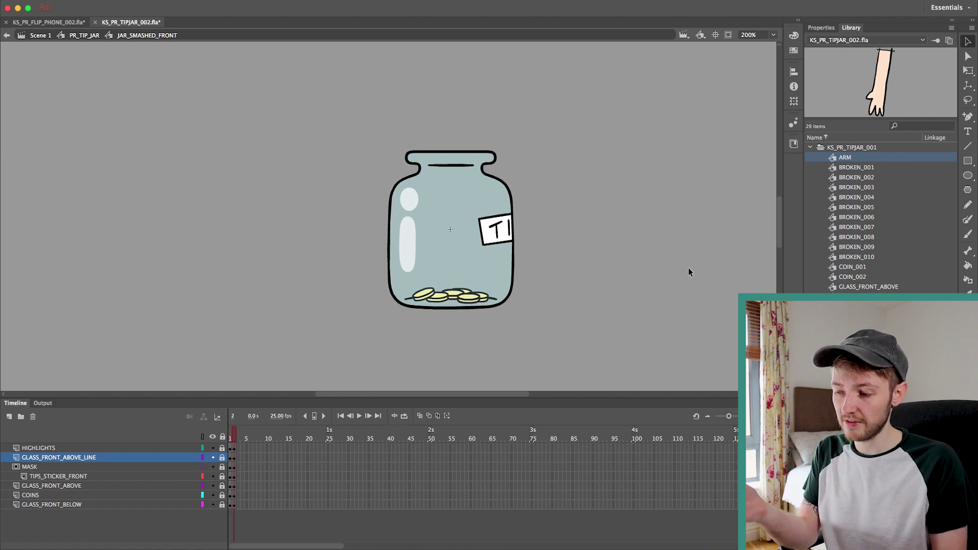
{"action": "key", "text": "comma"}
{"action": "key", "text": "period"}
{"action": "key", "text": "comma"}
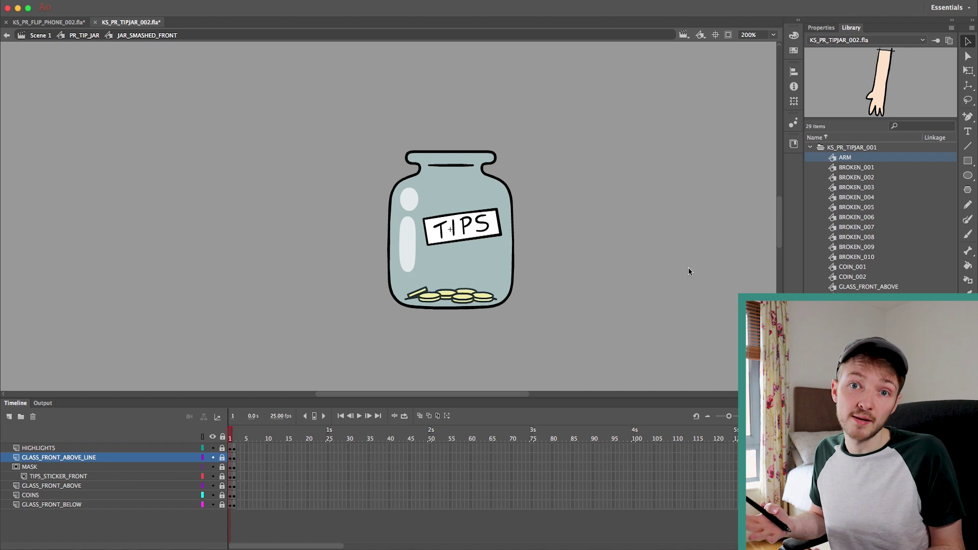
Return to PR_TIP_JAR and compare the front and lifted jar poses, undoing the last move of the jar
{"action": "double_click", "coordinate": [689, 272]}
{"action": "key", "text": "period"}
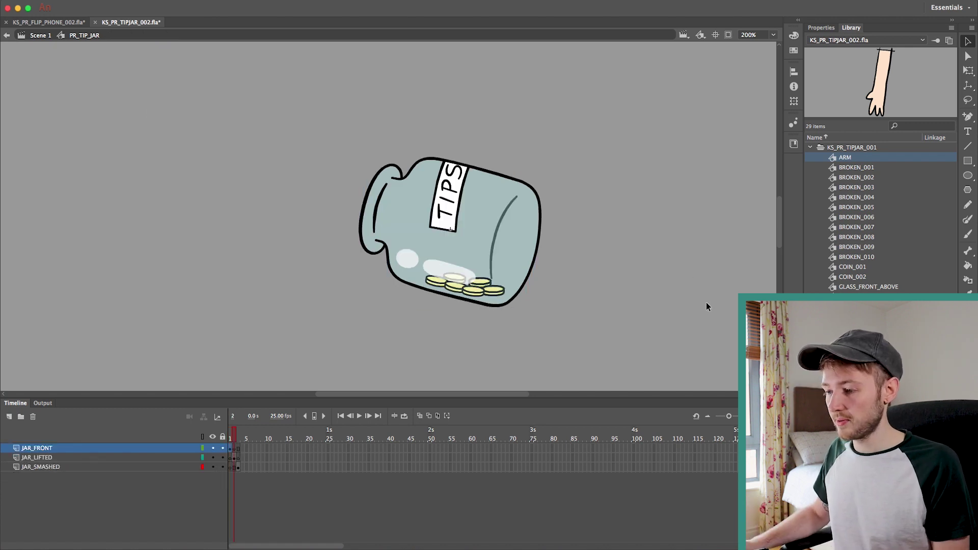
{"action": "key", "text": "comma"}
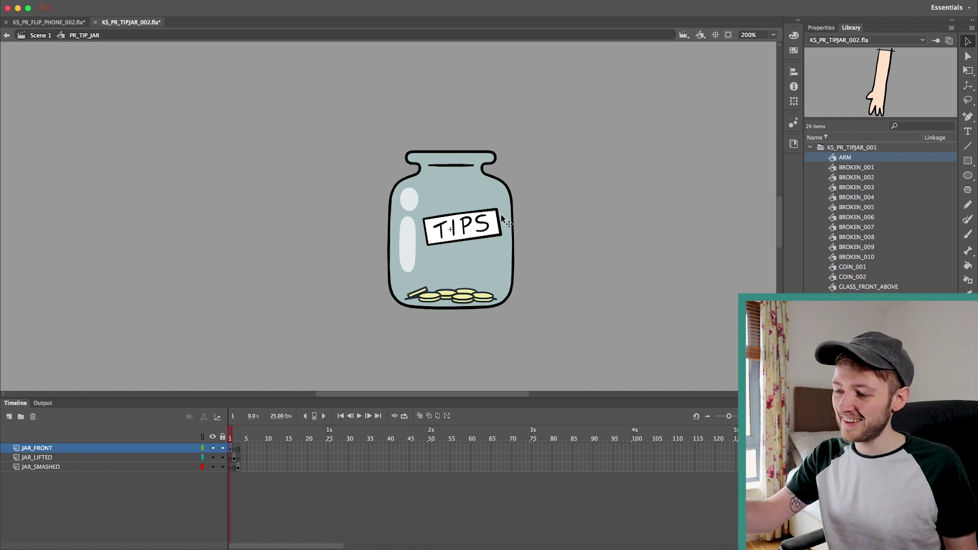
{"action": "key", "text": "ctrl+z"}
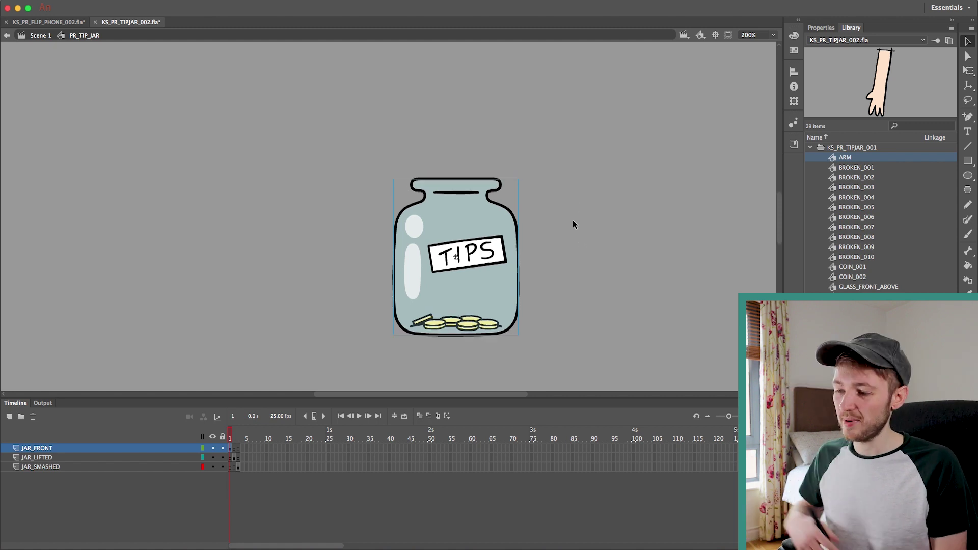
{"action": "key", "text": "period"}
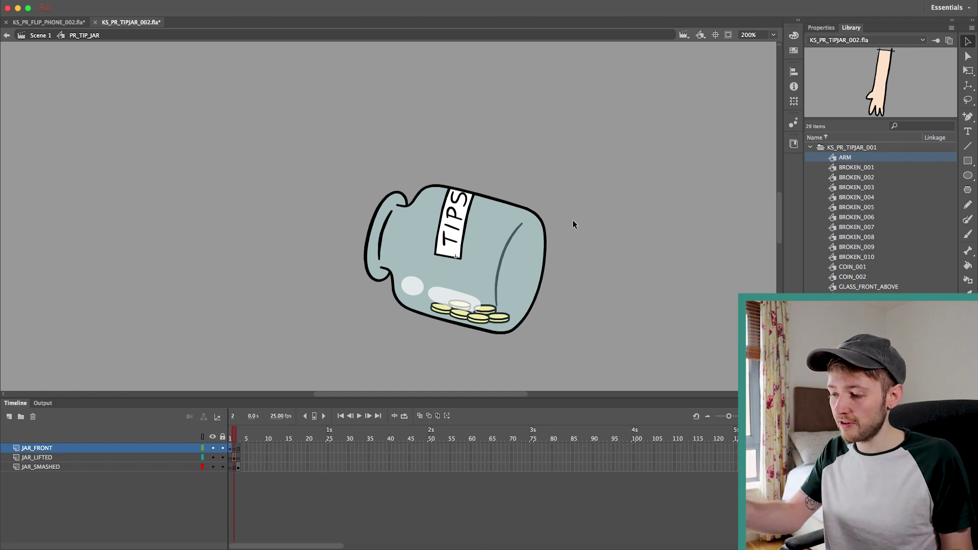
Open the JAR_LIFTED symbol and briefly unlock all its layers to examine the mask over the sticker
{"action": "left_click", "coordinate": [530, 268]}
{"action": "double_click", "coordinate": [530, 269]}
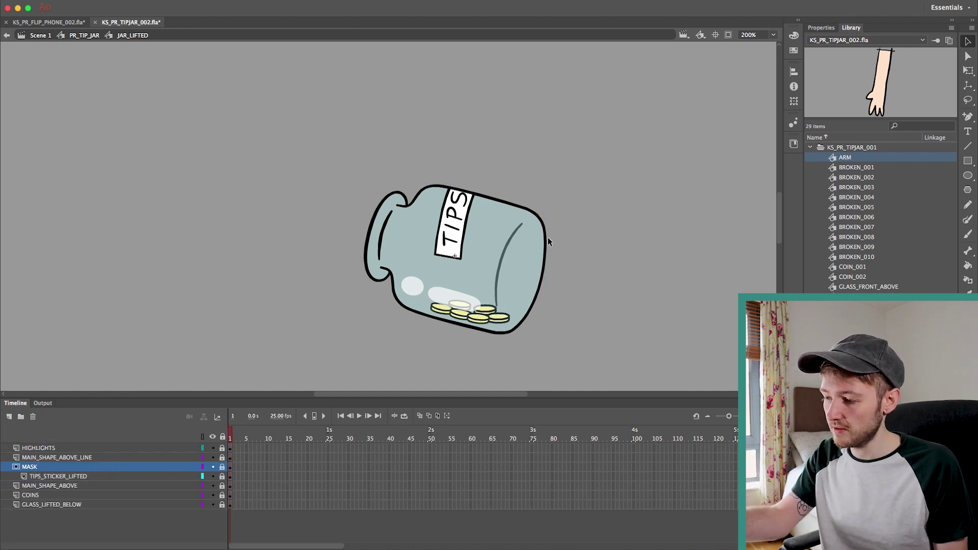
{"action": "left_click", "coordinate": [222, 466]}
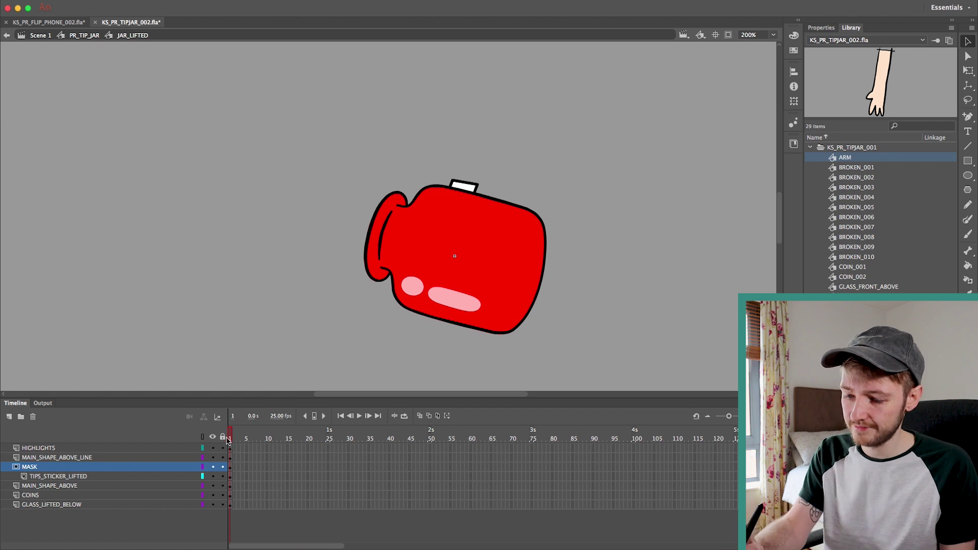
{"action": "left_click", "coordinate": [223, 467]}
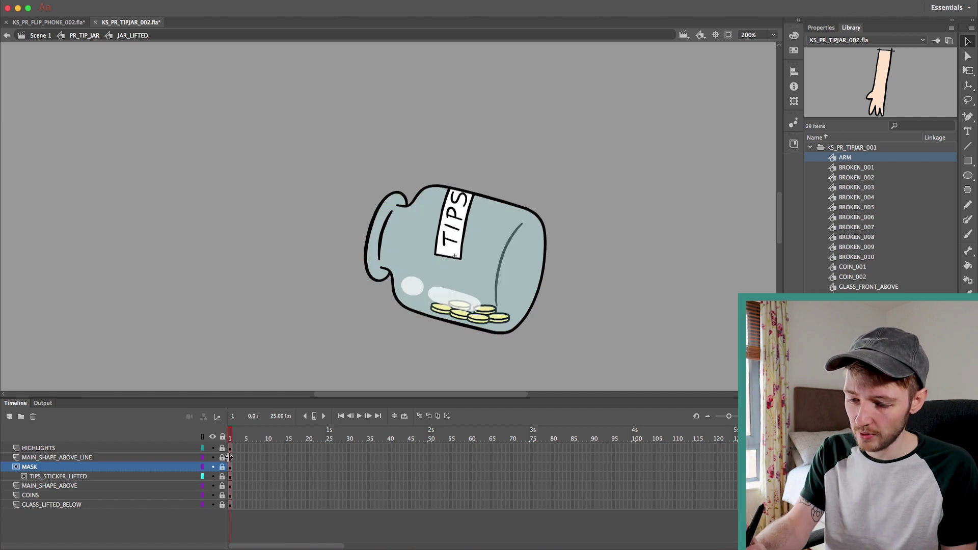
Unlock the MAIN_SHAPE_ABOVE layer, look inside its glass symbol, and move that glass piece up and away from the jar
{"action": "left_click", "coordinate": [222, 486]}
{"action": "double_click", "coordinate": [546, 243]}
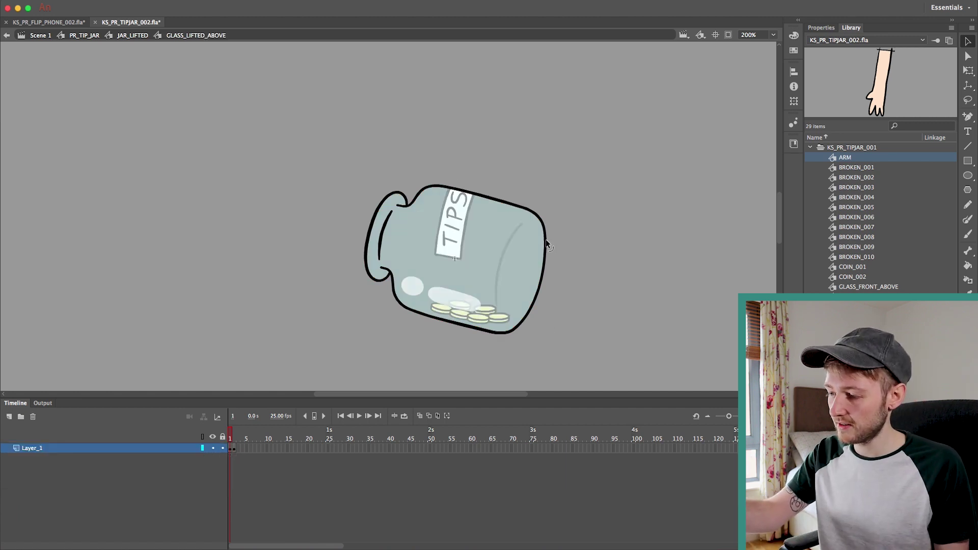
{"action": "left_click", "coordinate": [138, 36]}
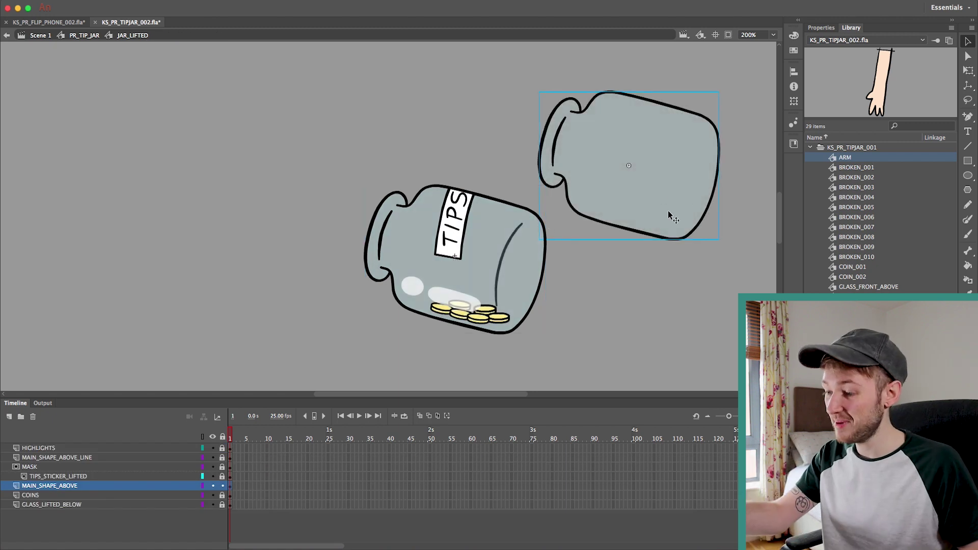
Lock the MAIN_SHAPE_ABOVE layer, unlock COINS, and examine the layers inside the coin nearest the jar's base
{"action": "left_click", "coordinate": [223, 495]}
{"action": "left_click", "coordinate": [222, 485]}
{"action": "left_click", "coordinate": [503, 320]}
{"action": "double_click", "coordinate": [504, 321]}
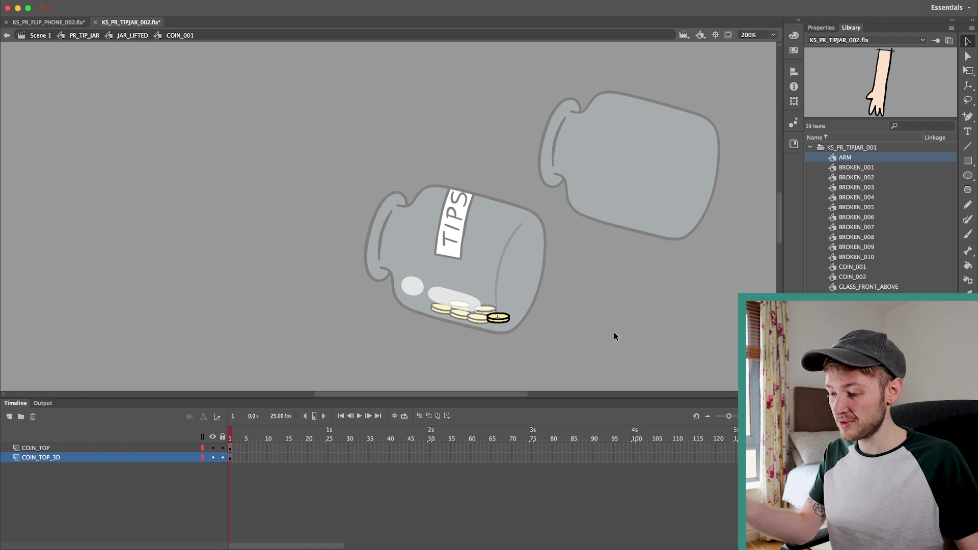
{"action": "double_click", "coordinate": [616, 337]}
Return to Scene 1, go to frame 3, and open the JAR_SMASHED symbol inside PR_TIP_JAR
{"action": "double_click", "coordinate": [680, 262]}
{"action": "double_click", "coordinate": [680, 262]}
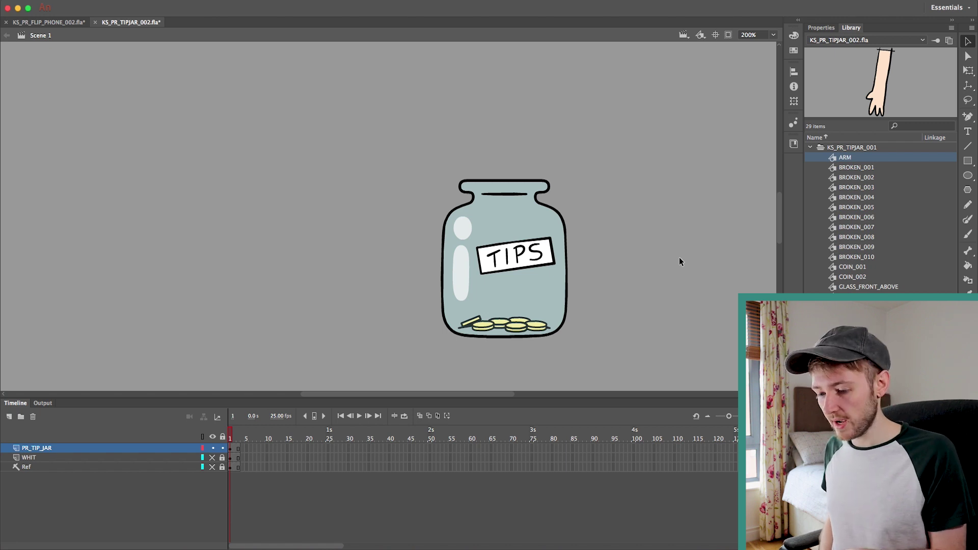
{"action": "key", "text": "period"}
{"action": "key", "text": "period"}
{"action": "double_click", "coordinate": [677, 262]}
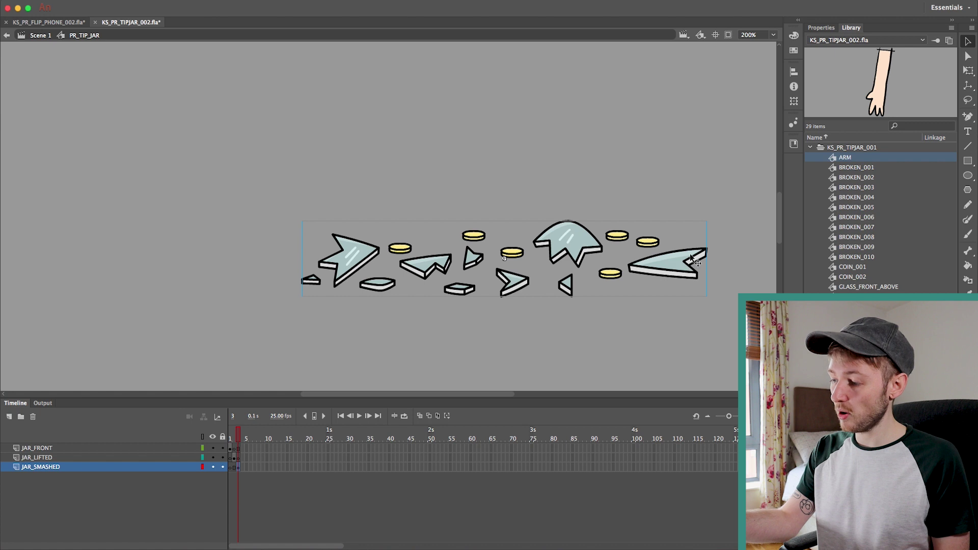
{"action": "double_click", "coordinate": [683, 257]}
Select individual broken glass pieces and coins of the smashed jar to examine how they are separated into layers
{"action": "left_click", "coordinate": [683, 267]}
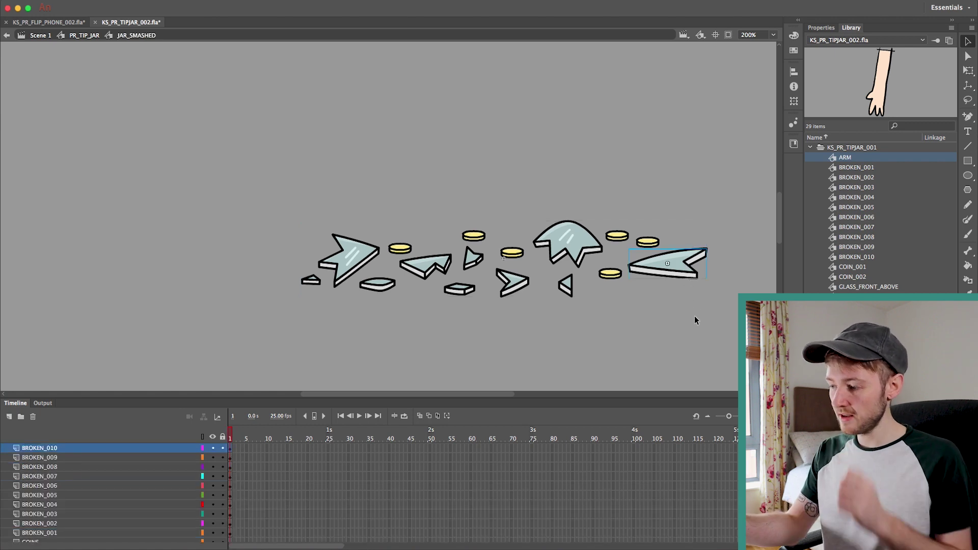
{"action": "left_click", "coordinate": [570, 291]}
{"action": "left_click", "coordinate": [512, 288]}
{"action": "left_click", "coordinate": [432, 267]}
{"action": "left_click", "coordinate": [610, 274]}
{"action": "left_click", "coordinate": [474, 236]}
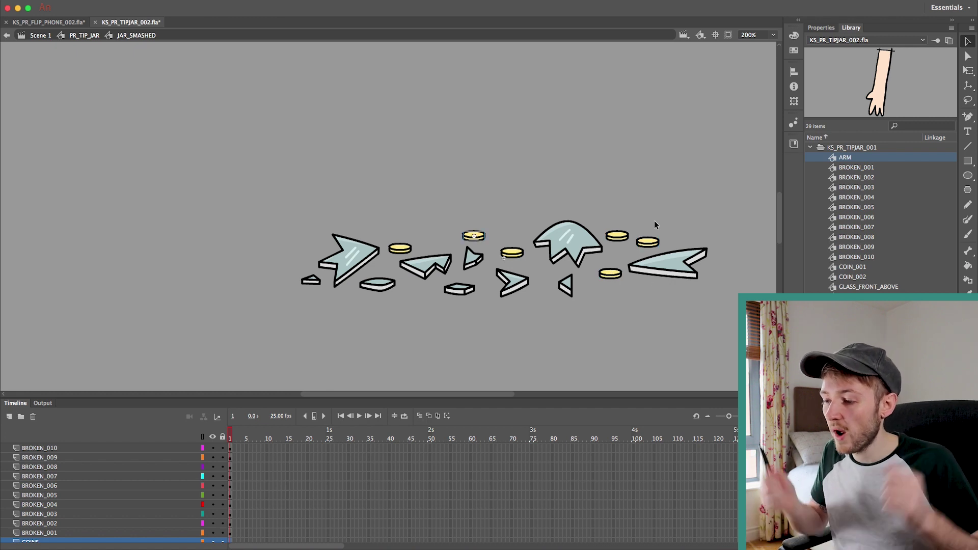